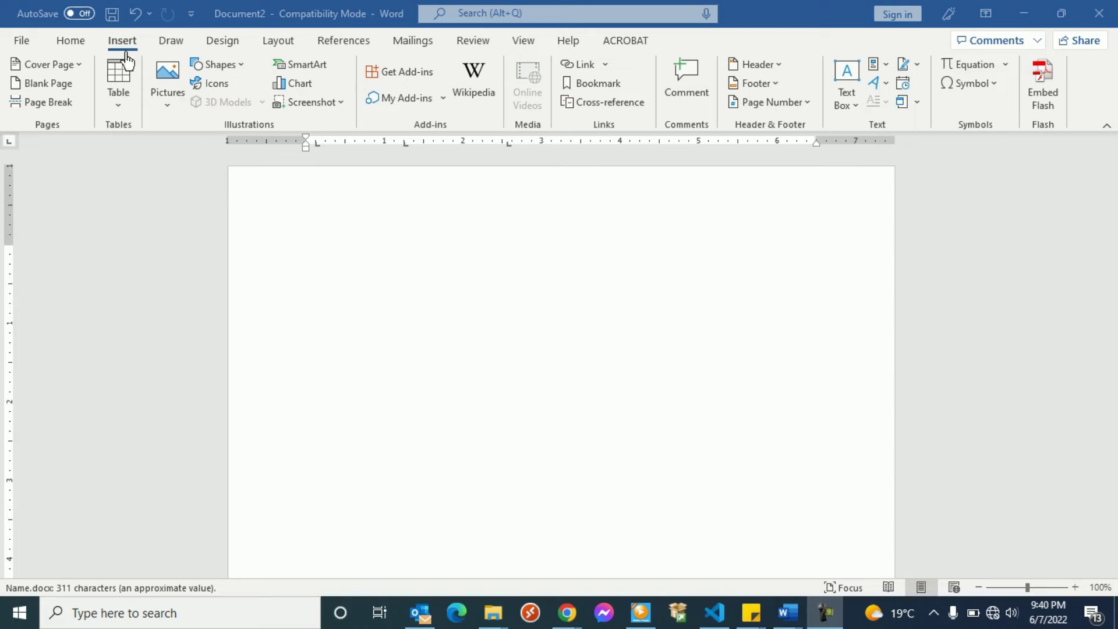
pyautogui.click(119, 86)
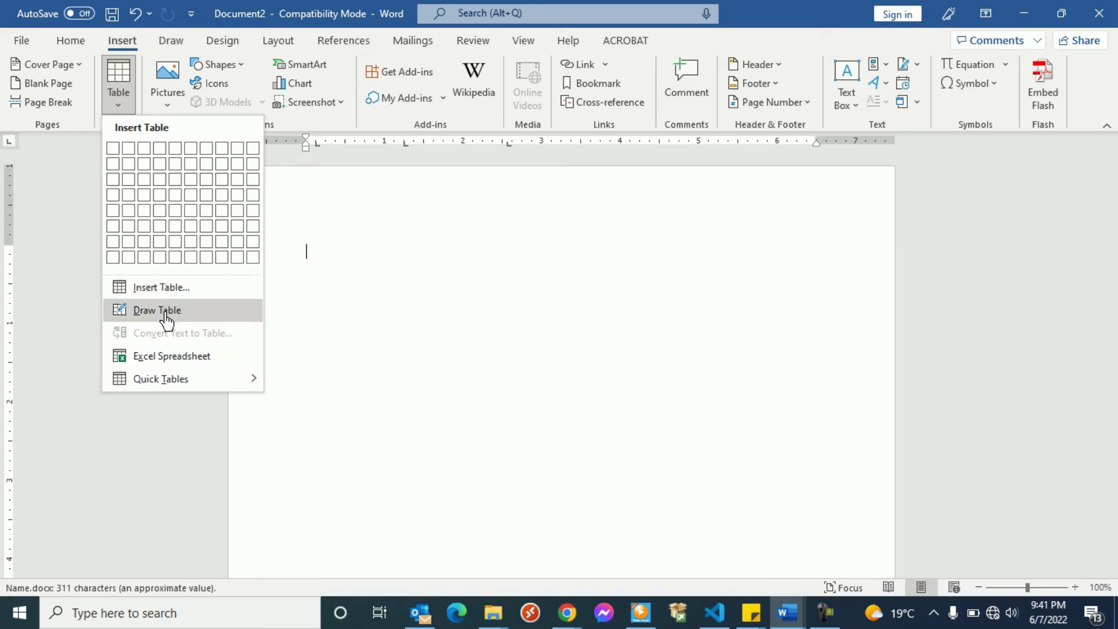
pyautogui.moveTo(159, 391)
pyautogui.click(198, 294)
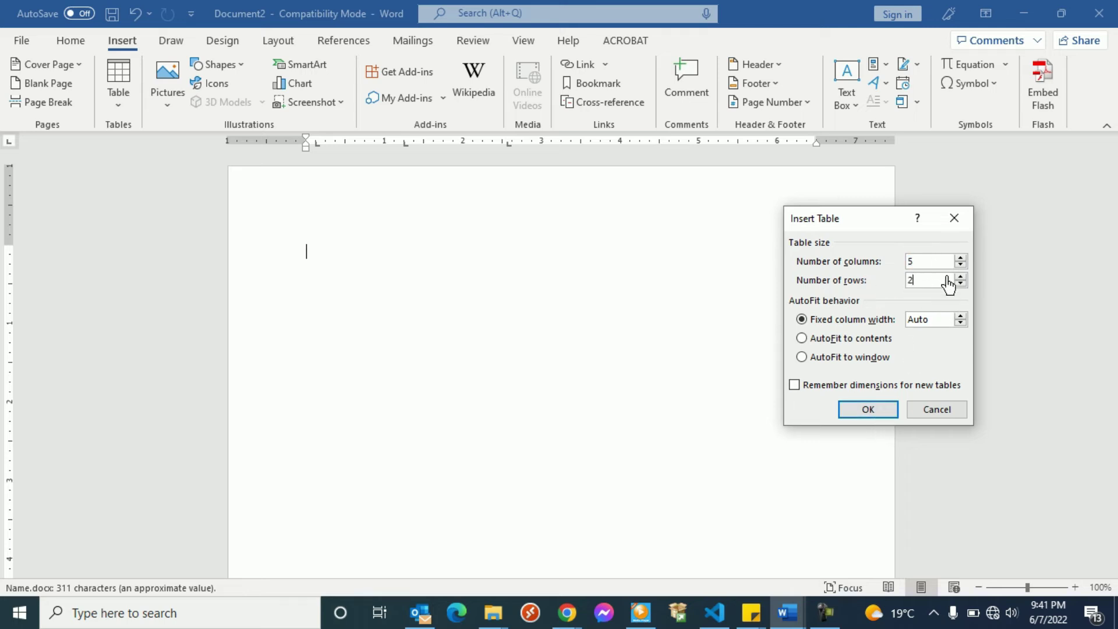
pyautogui.click(915, 413)
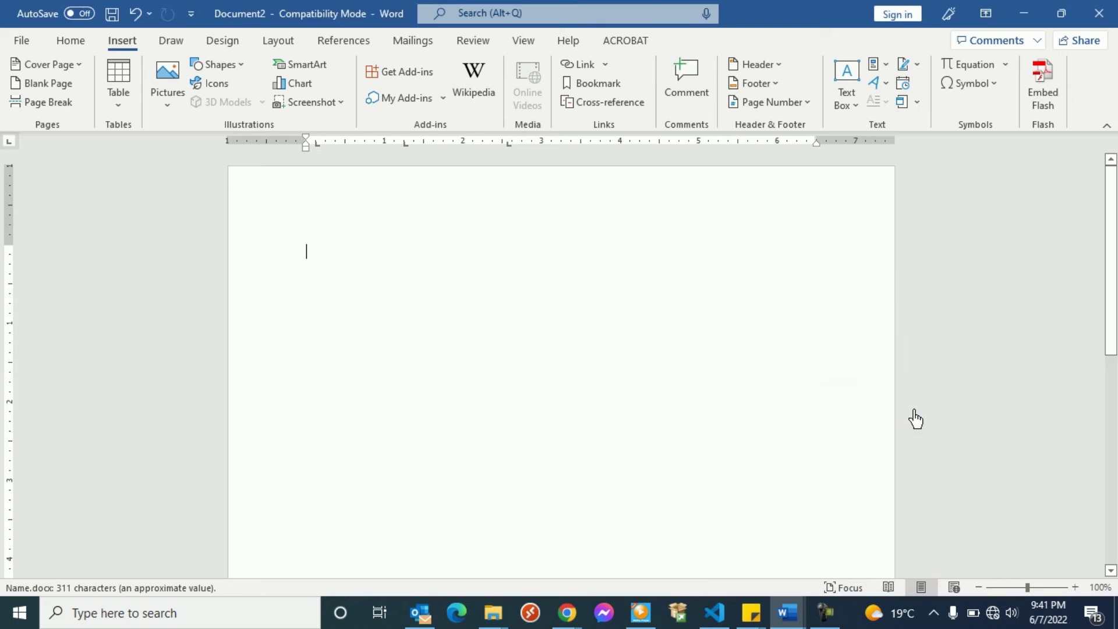
# - Insert a table of four columns and two rows, heading the first three columns Name, Father name and Date of birth
pyautogui.click(128, 105)
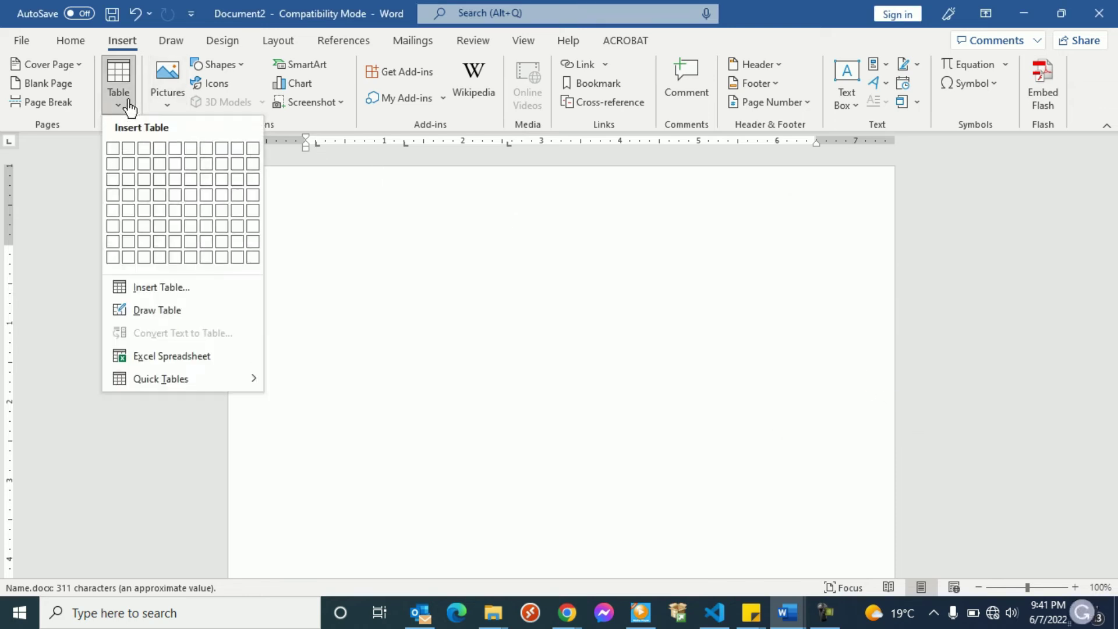
pyautogui.click(159, 165)
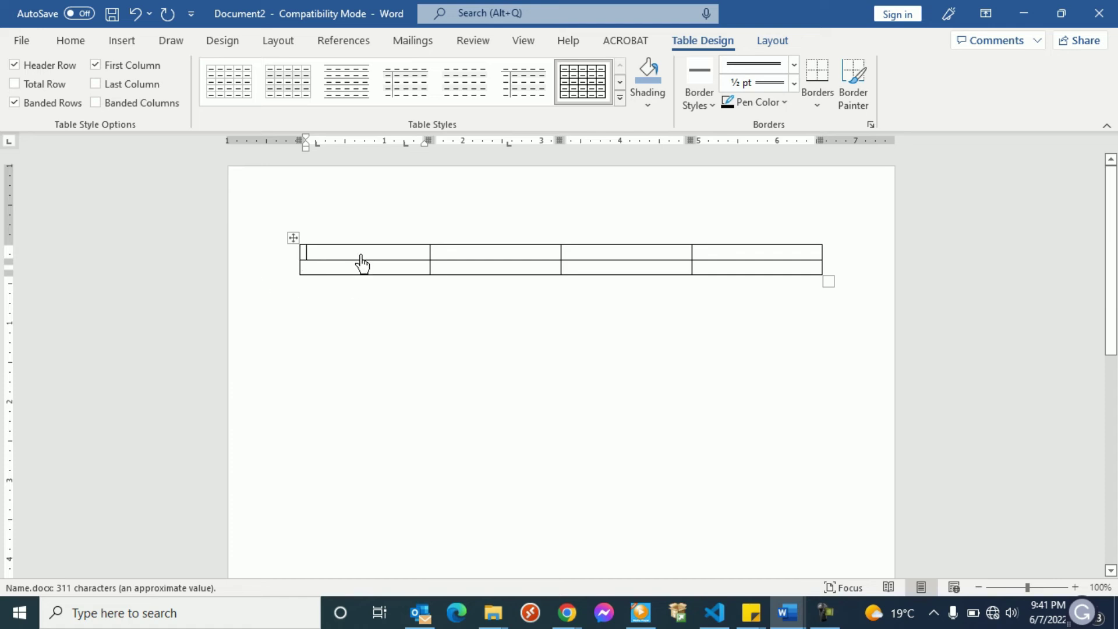
pyautogui.write('Name')
pyautogui.press('Tab')
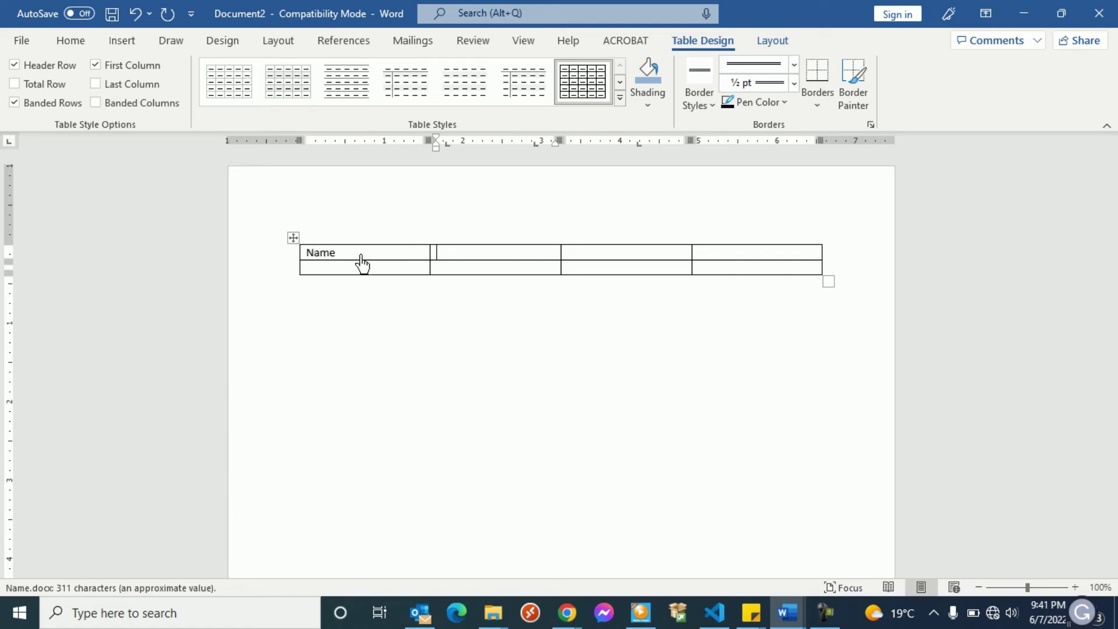
pyautogui.write('Father name')
pyautogui.press('Tab')
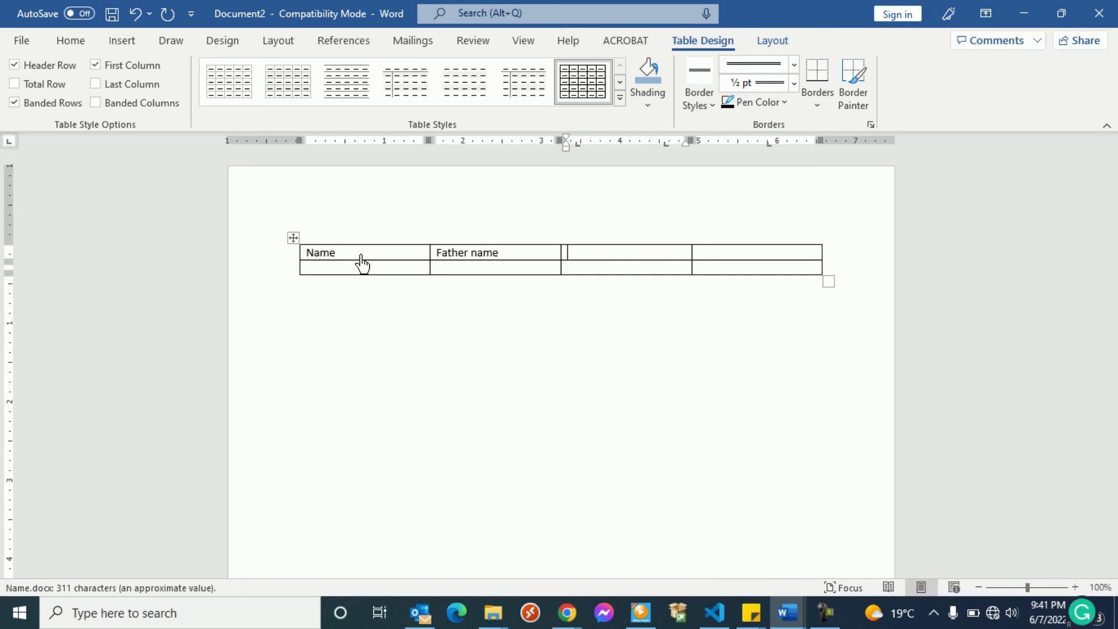
pyautogui.write('Date og')
pyautogui.press('BackSpace')
pyautogui.write('f birth')
# - Fill the table's second row with the person's name, father's name and date of birth
pyautogui.click(312, 271)
pyautogui.write('Imam')
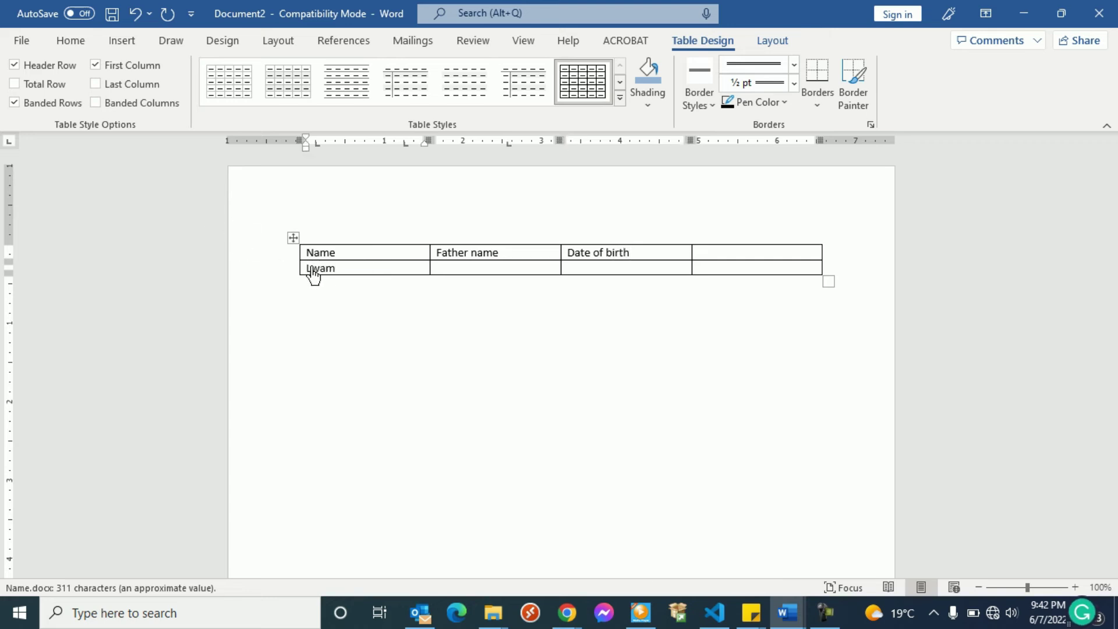
pyautogui.press('Tab')
pyautogui.write('Ha')
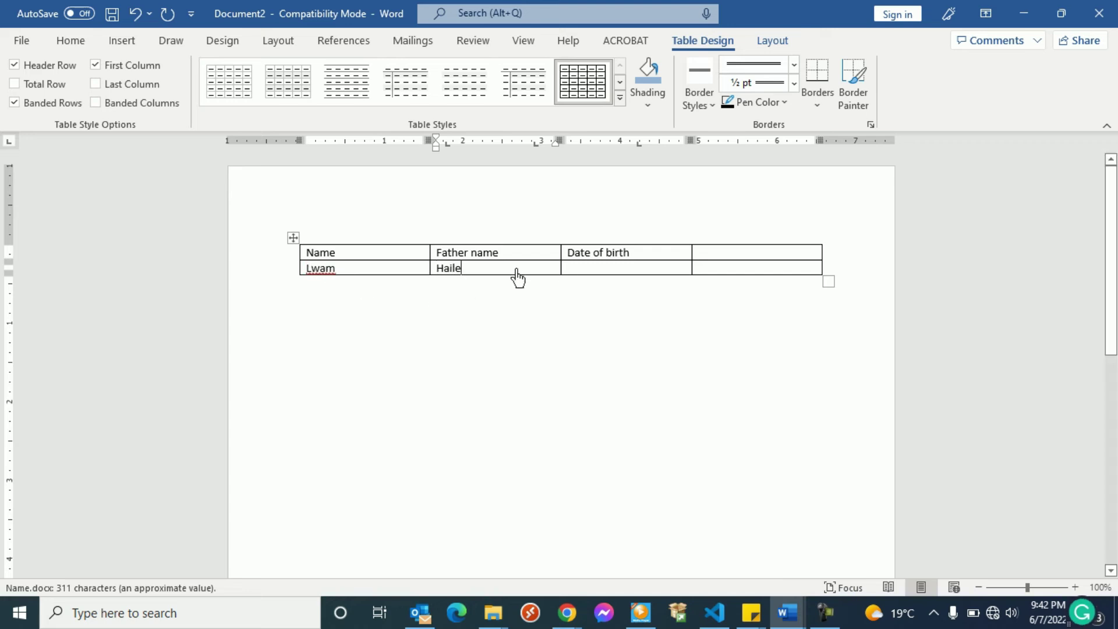
pyautogui.click(575, 276)
pyautogui.write('1/')
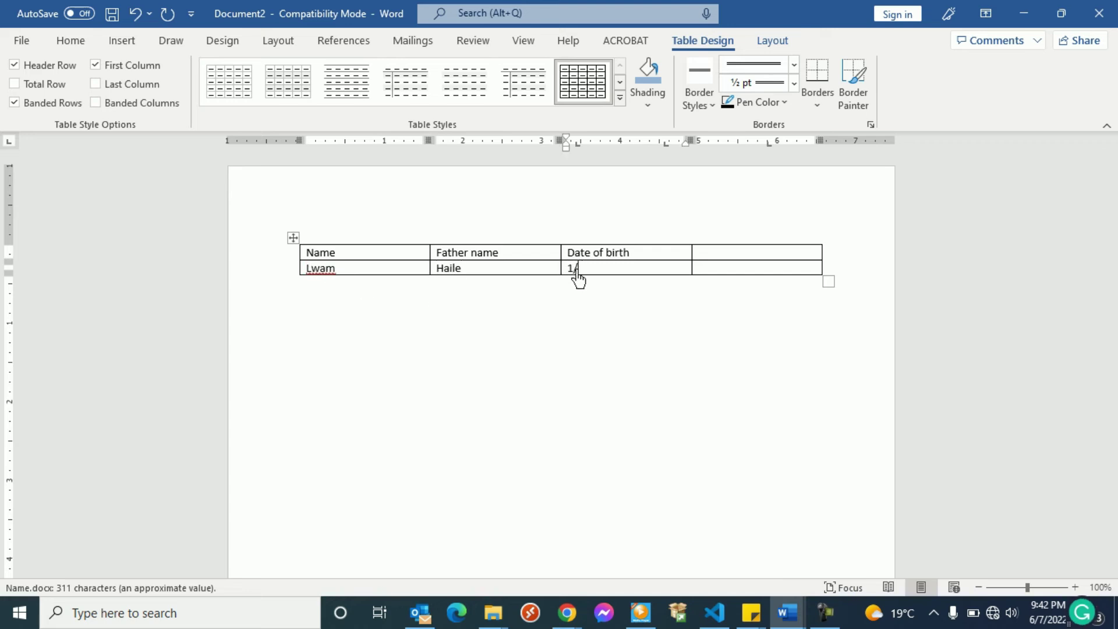
pyautogui.write('1/19/1996')
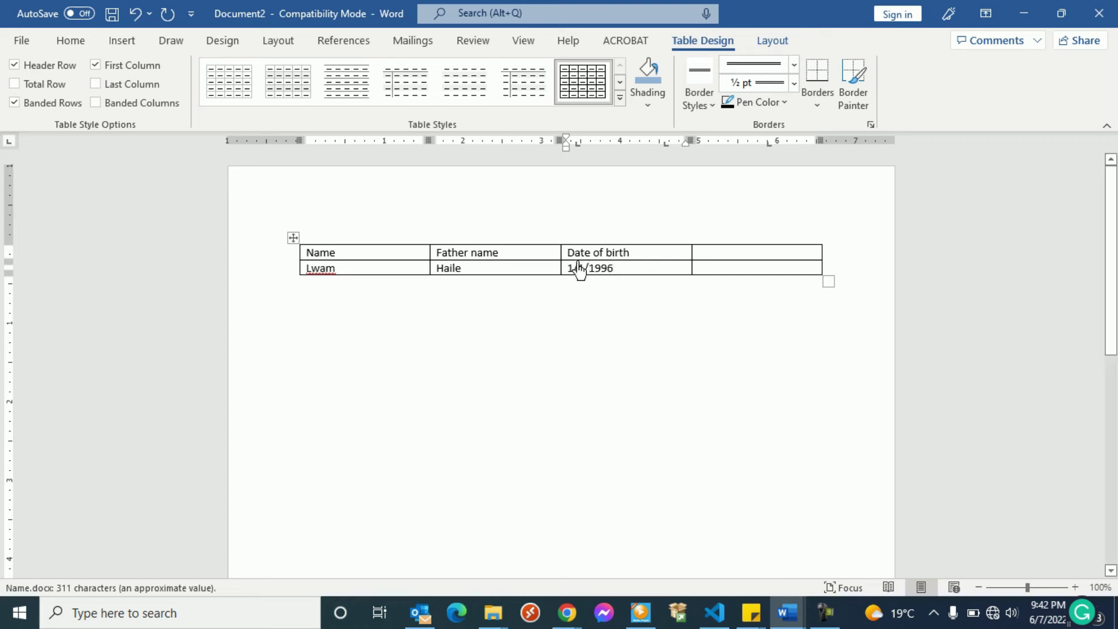
pyautogui.click(410, 256)
pyautogui.click(463, 256)
pyautogui.press('Tab')
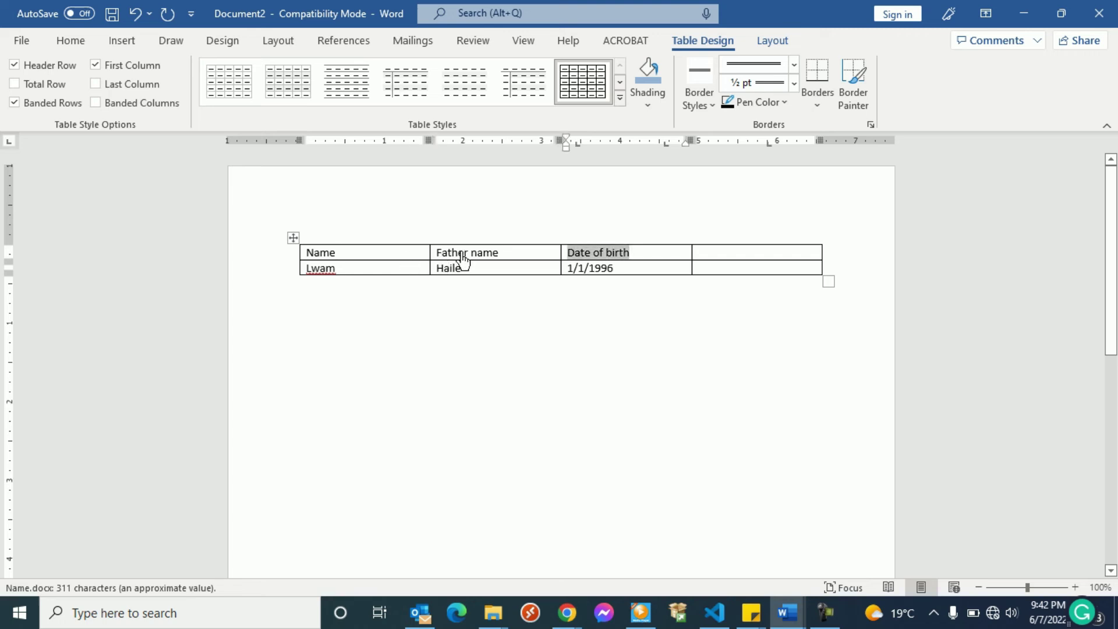
pyautogui.click(644, 260)
pyautogui.click(739, 257)
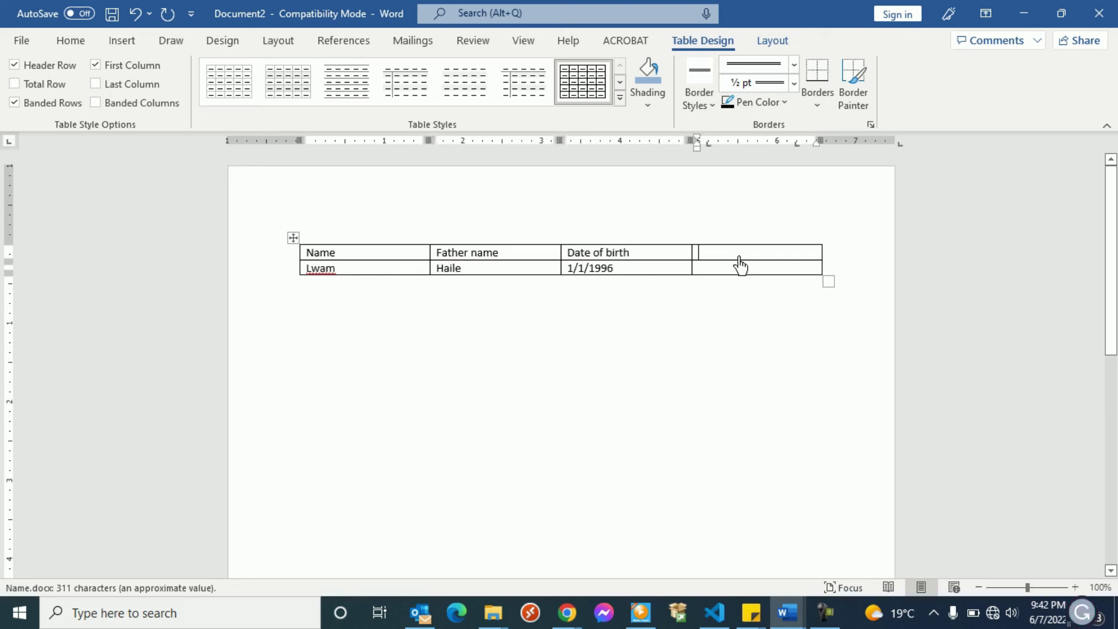
pyautogui.press('Tab')
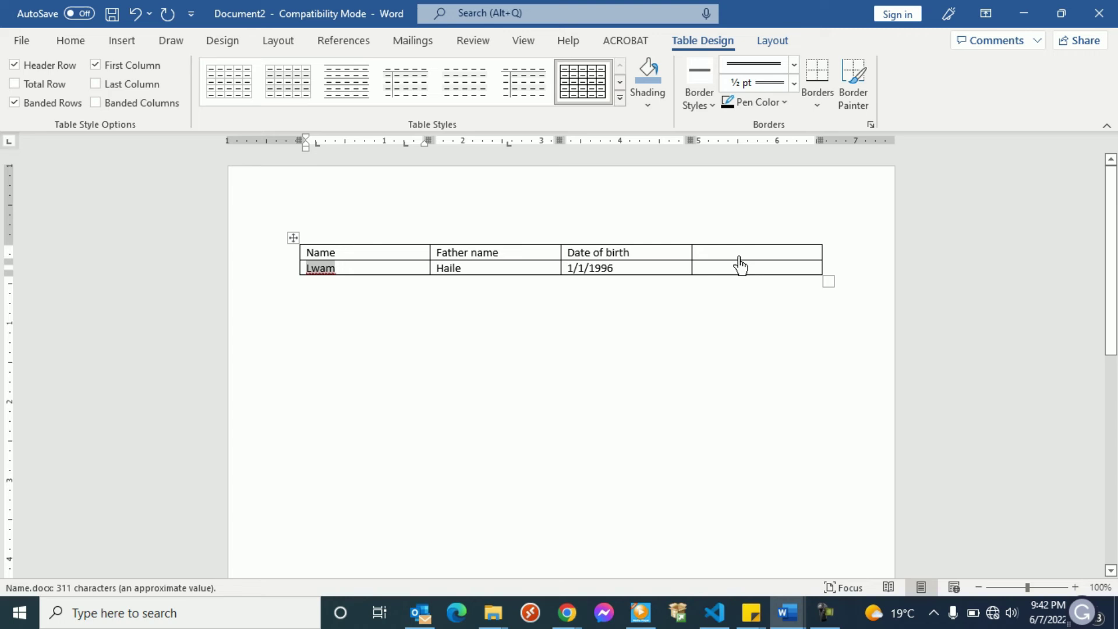
pyautogui.press('Tab')
pyautogui.press('Tab')
pyautogui.press('Tab')
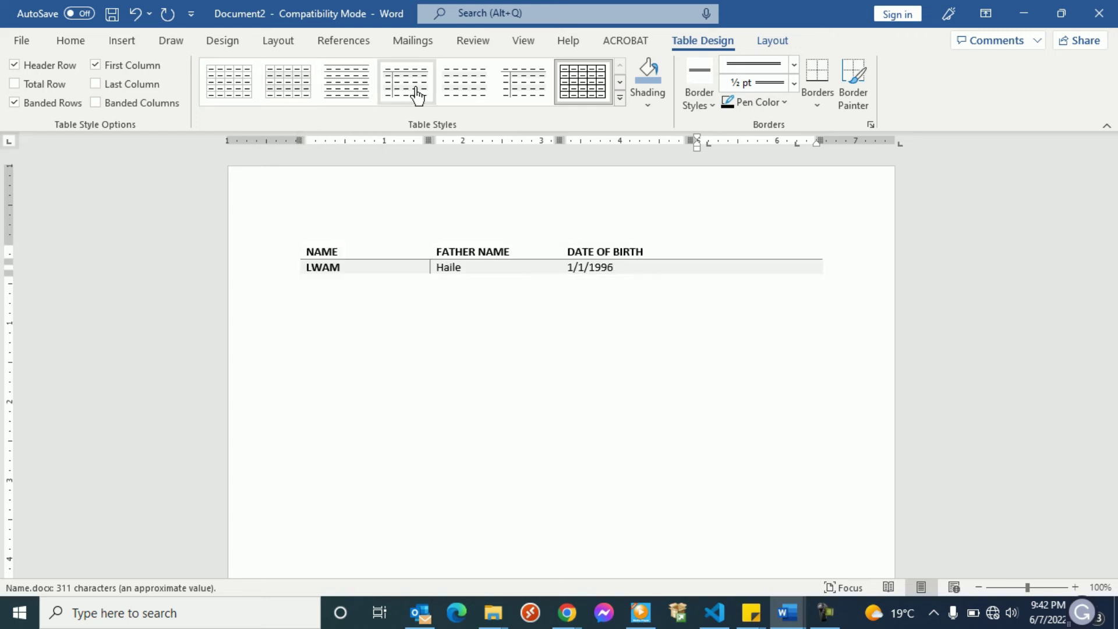
# - Apply the purple grid table style with a dark header row and dark first column to the table
pyautogui.click(620, 99)
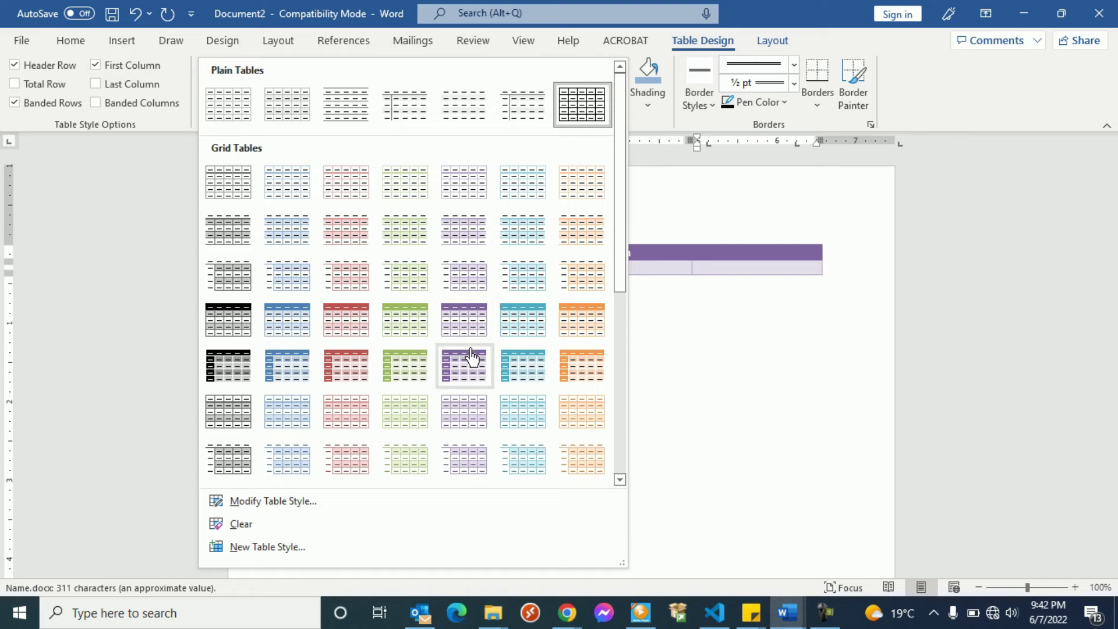
pyautogui.click(464, 373)
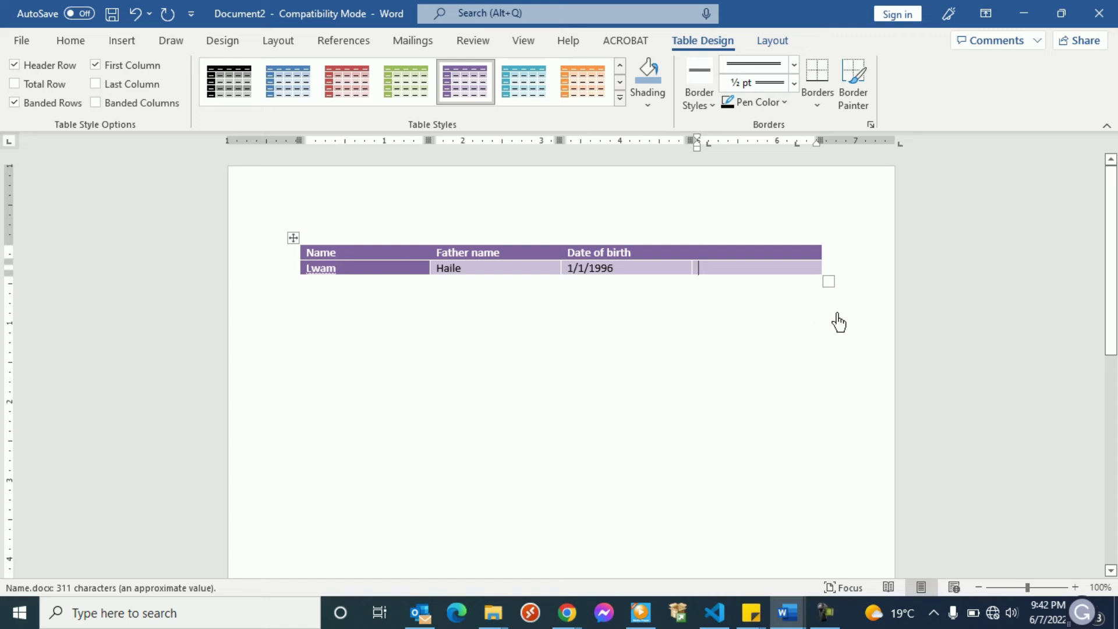
pyautogui.click(733, 278)
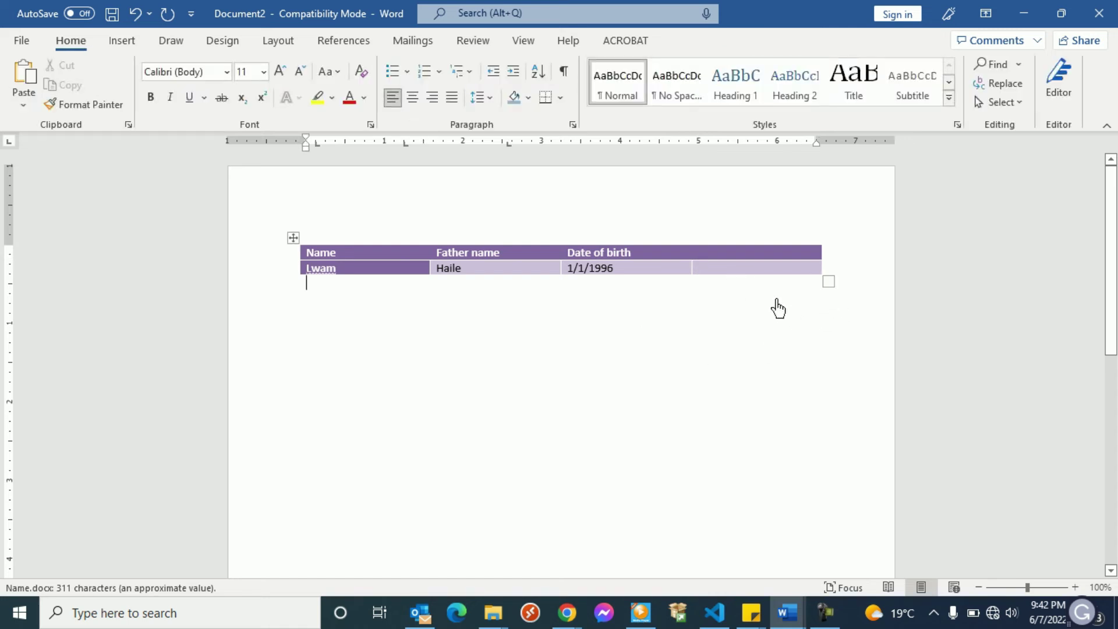
# - Start a new text line a few blank lines below the table with the heading Name
pyautogui.scroll(-1, 780, 310)
pyautogui.scroll(-1, 764, 297)
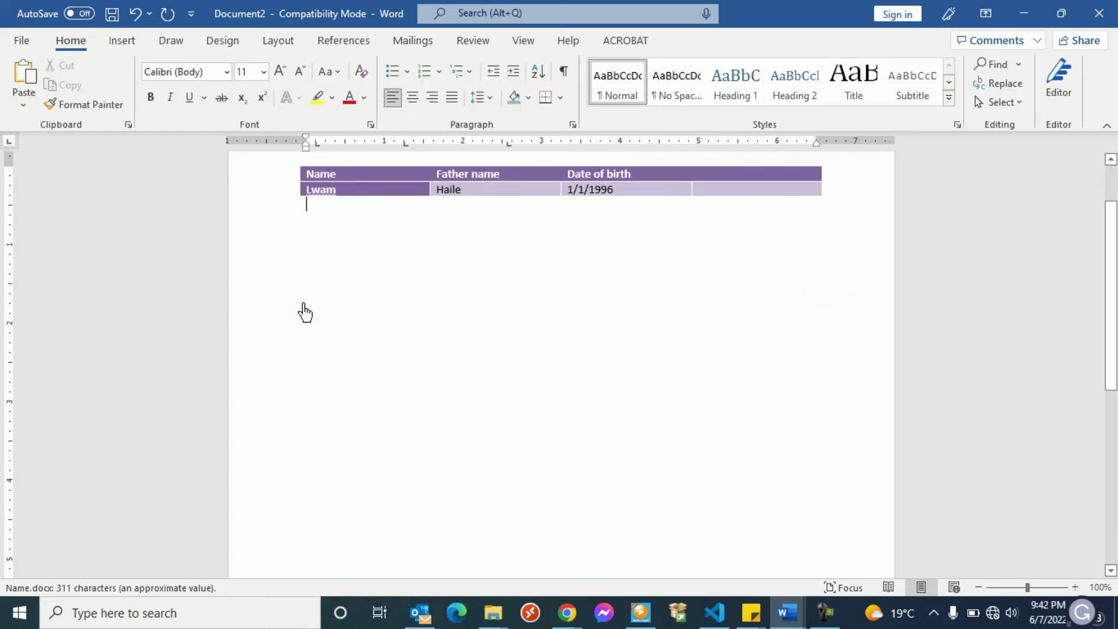
pyautogui.doubleClick(304, 303)
pyautogui.doubleClick(306, 315)
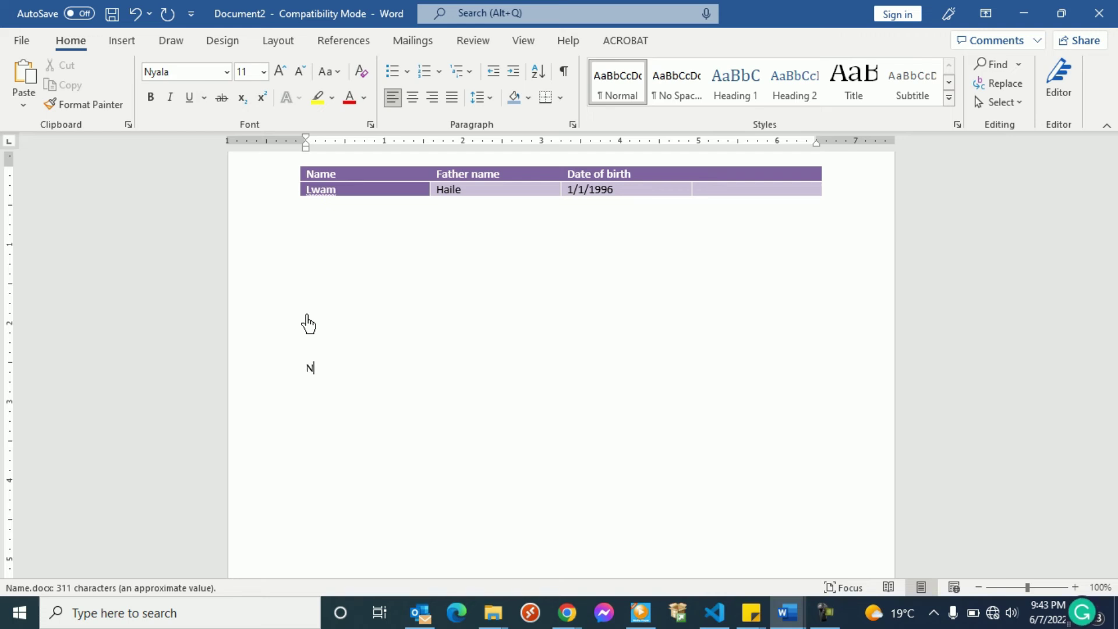
pyautogui.write('me')
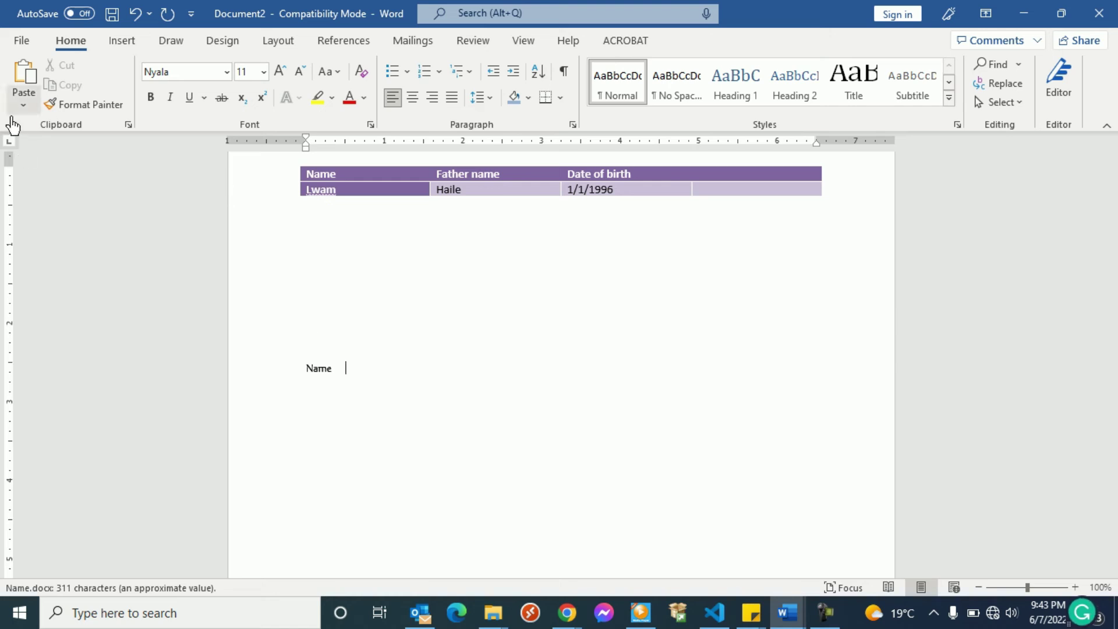
# - Add a tab after the Name heading and set left tab stops at about 0.1, 1 and 2.1 inches
pyautogui.press('Tab')
pyautogui.click(385, 143)
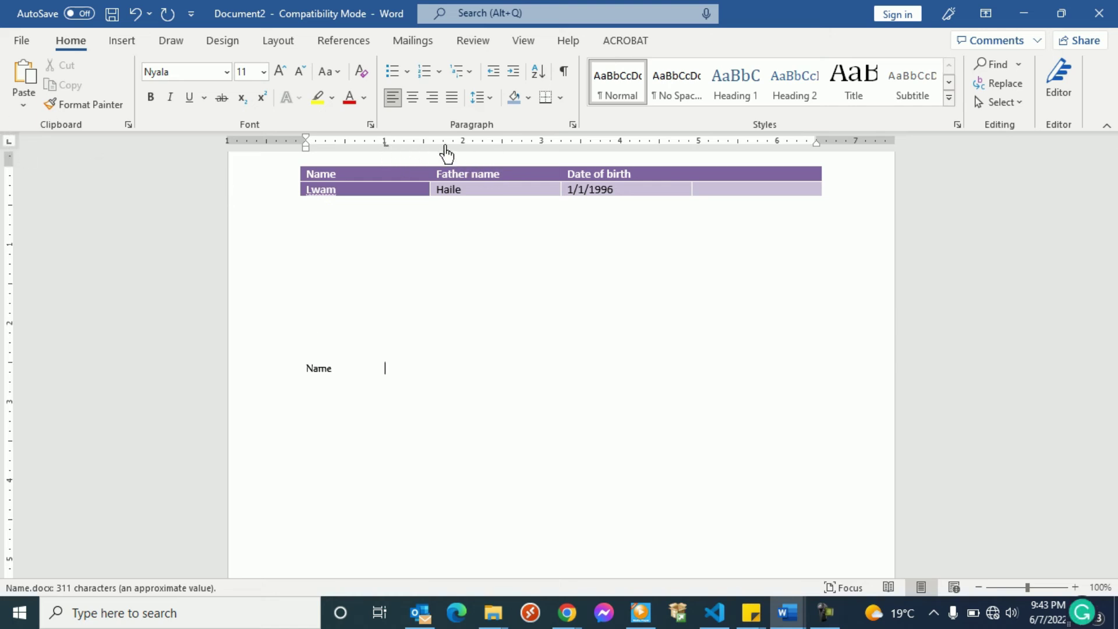
pyautogui.click(317, 142)
pyautogui.click(474, 144)
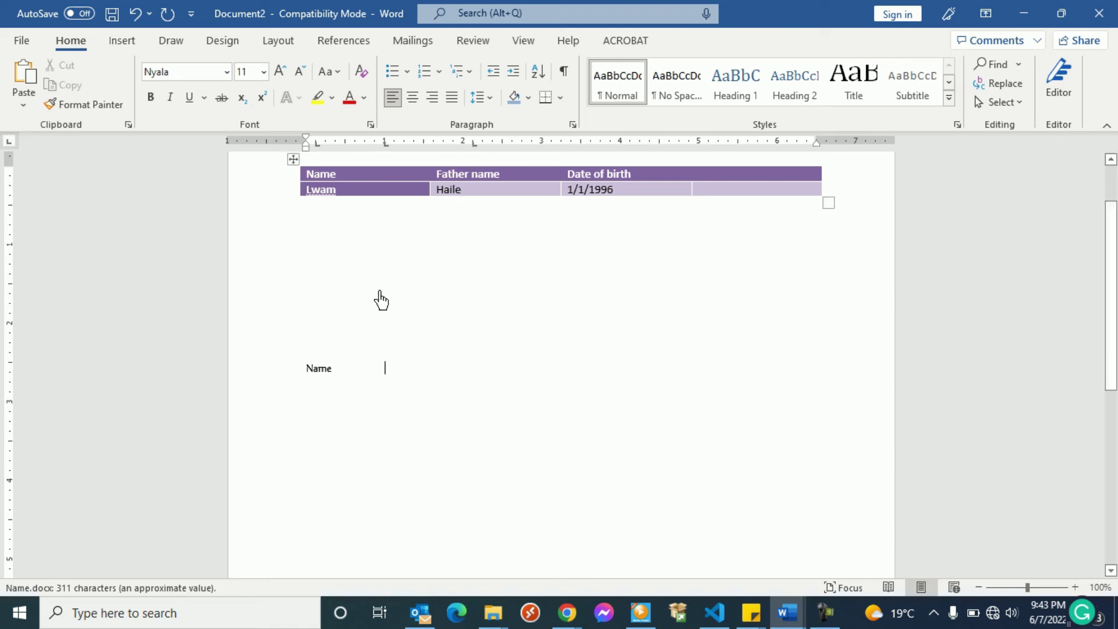
# - Complete the heading line with Father name and Date of birth, aligned at the tab stops
pyautogui.click(338, 374)
pyautogui.press('End')
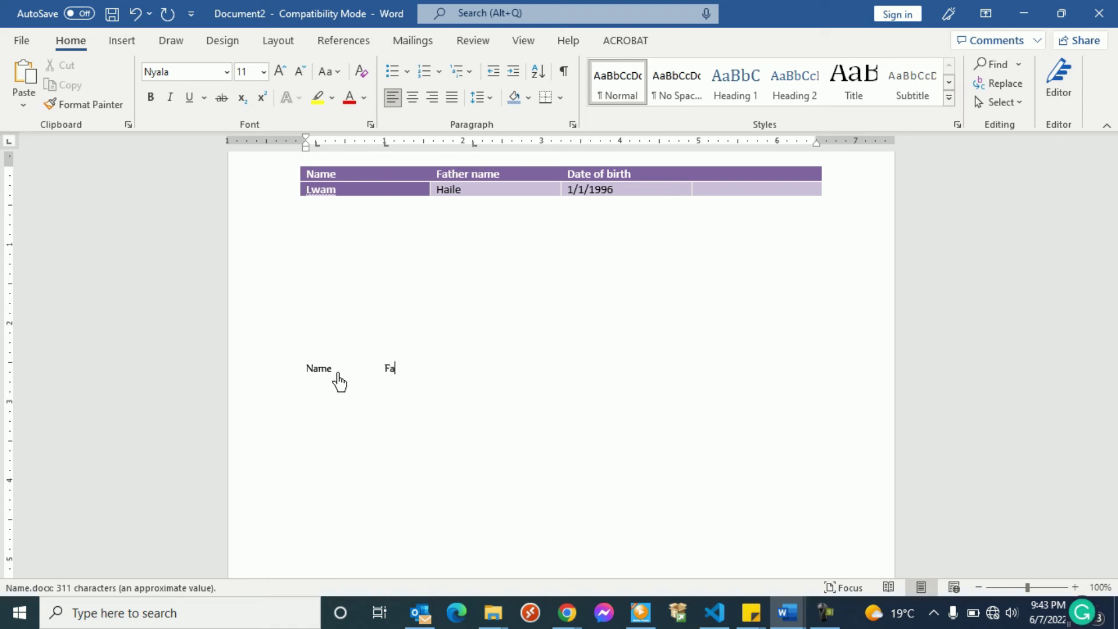
pyautogui.write('Father name')
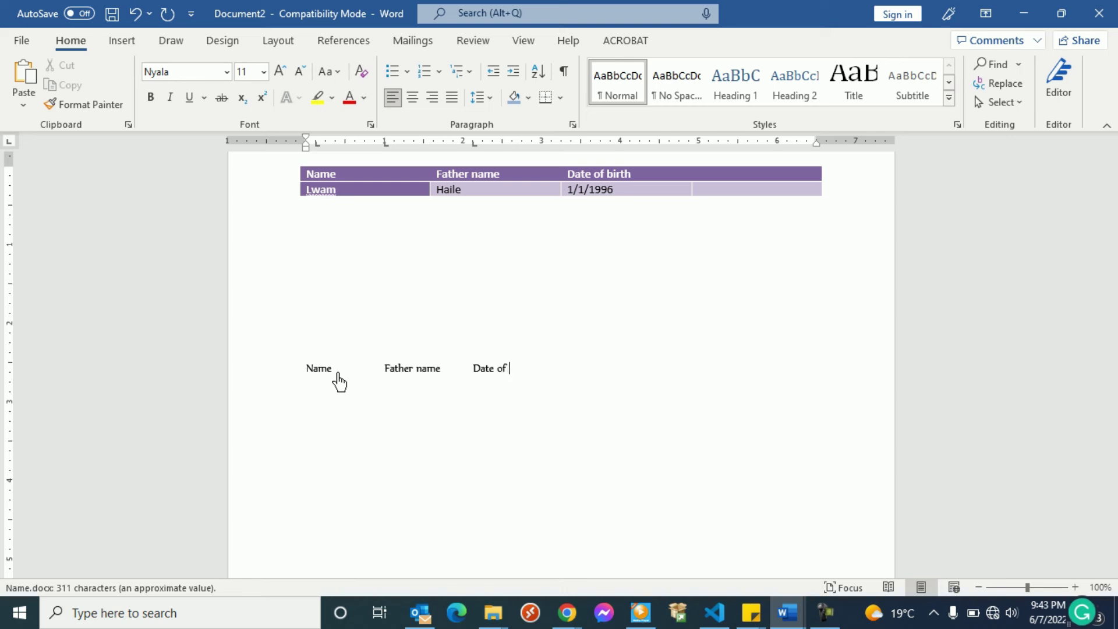
pyautogui.write('th')
# - Enter two tab-separated lines under the headings, each with a person's name, father's name and date of birth
pyautogui.write('hana')
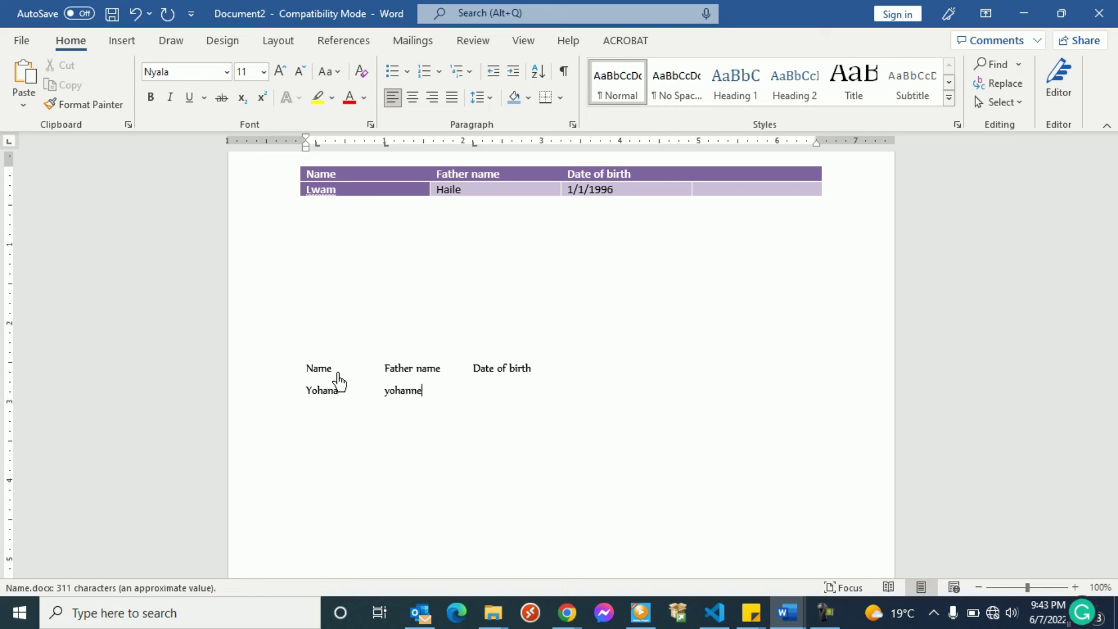
pyautogui.press('Tab')
pyautogui.write('1/1/199')
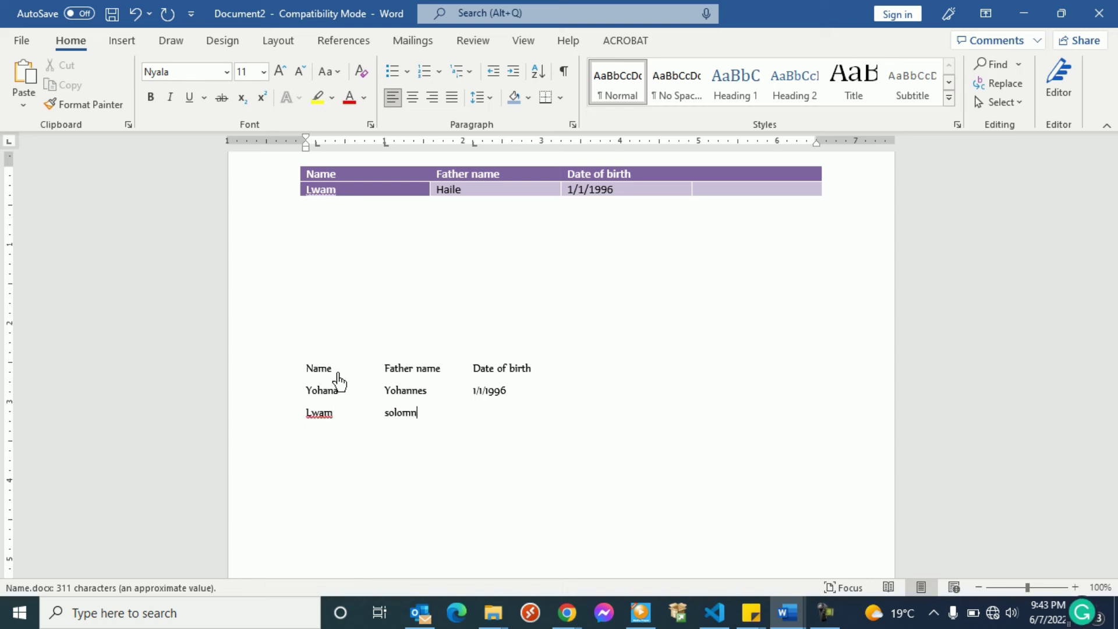
pyautogui.press('Tab')
pyautogui.click(385, 391)
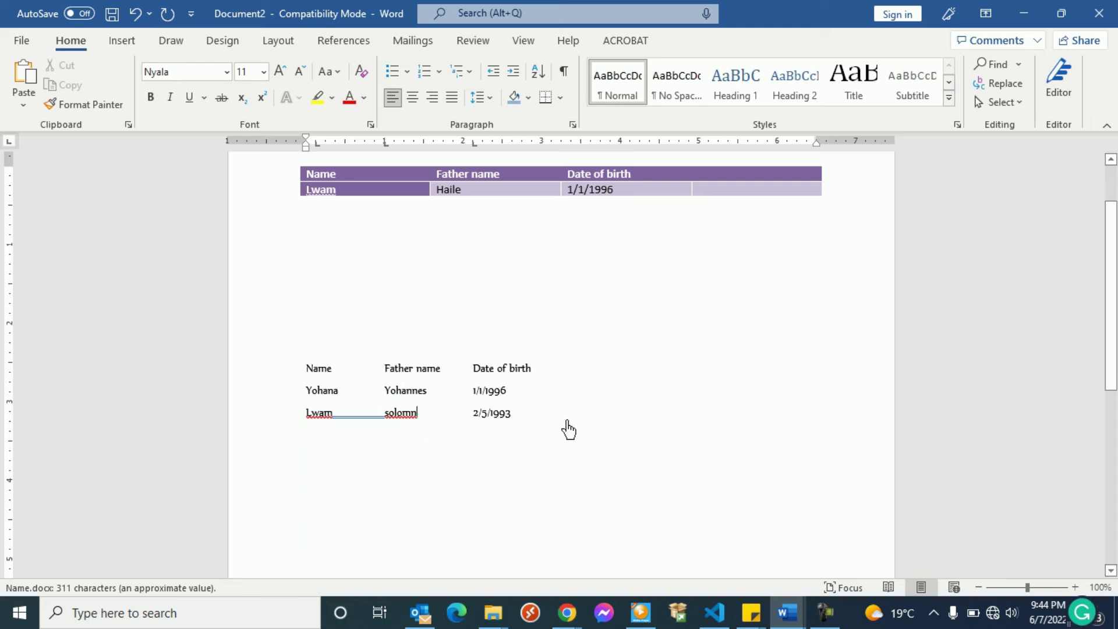
pyautogui.click(535, 429)
# - Convert the three tab-separated lines to a three-column table, using AutoFit to contents and separating text at tabs
pyautogui.click(305, 369)
pyautogui.doubleClick(308, 371)
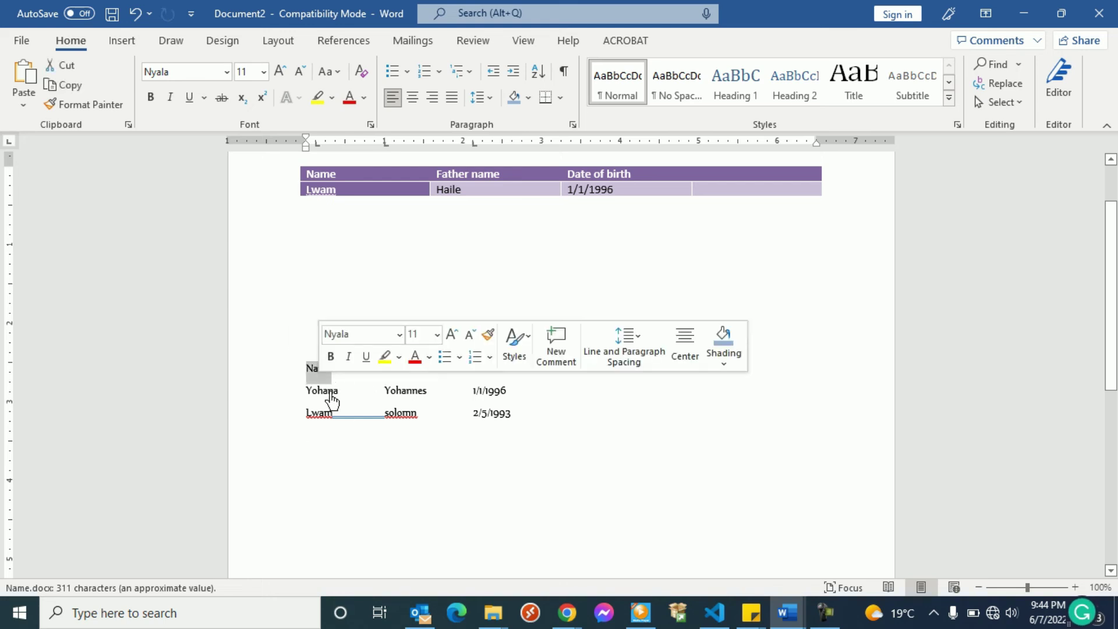
pyautogui.click(306, 371)
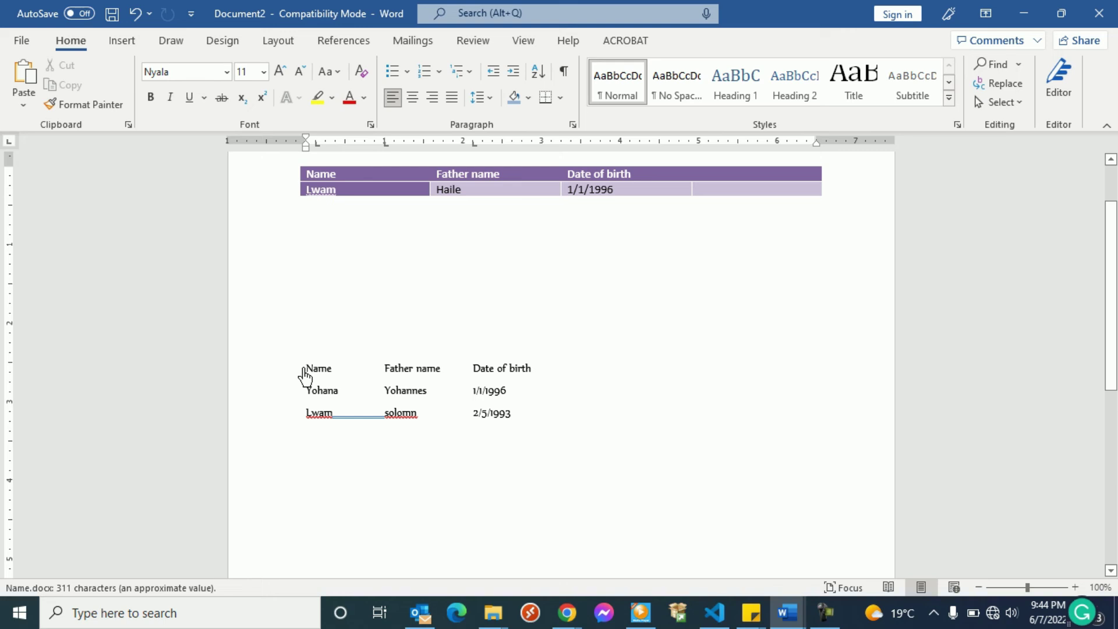
pyautogui.hotkey('shift', 'Down')
pyautogui.hotkey('shift', 'Down')
pyautogui.hotkey('shift', 'Down')
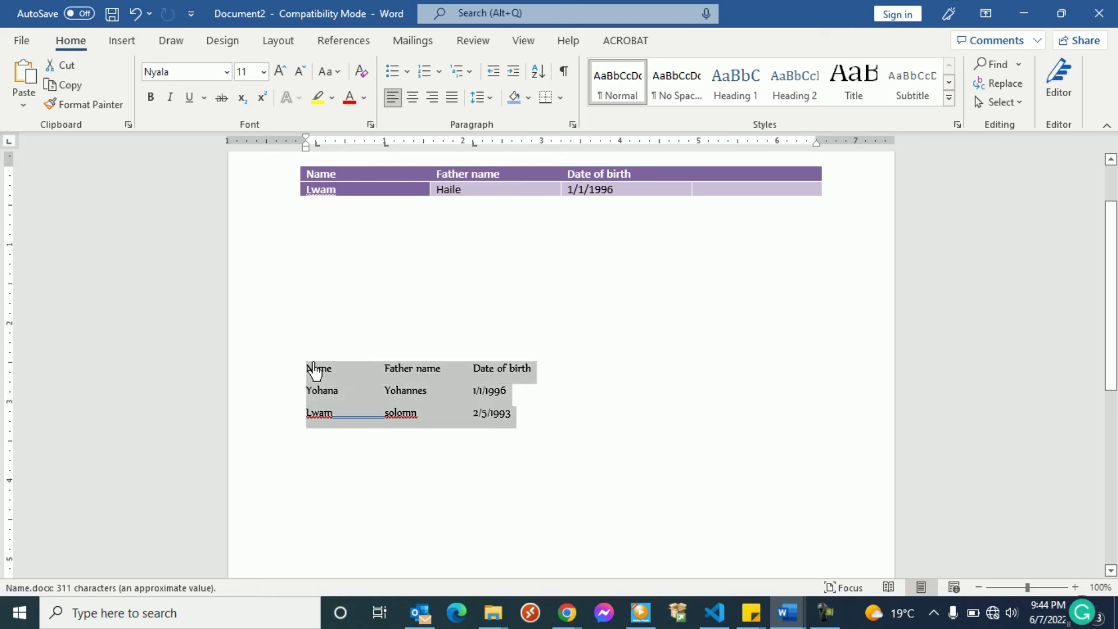
pyautogui.click(124, 51)
pyautogui.click(118, 88)
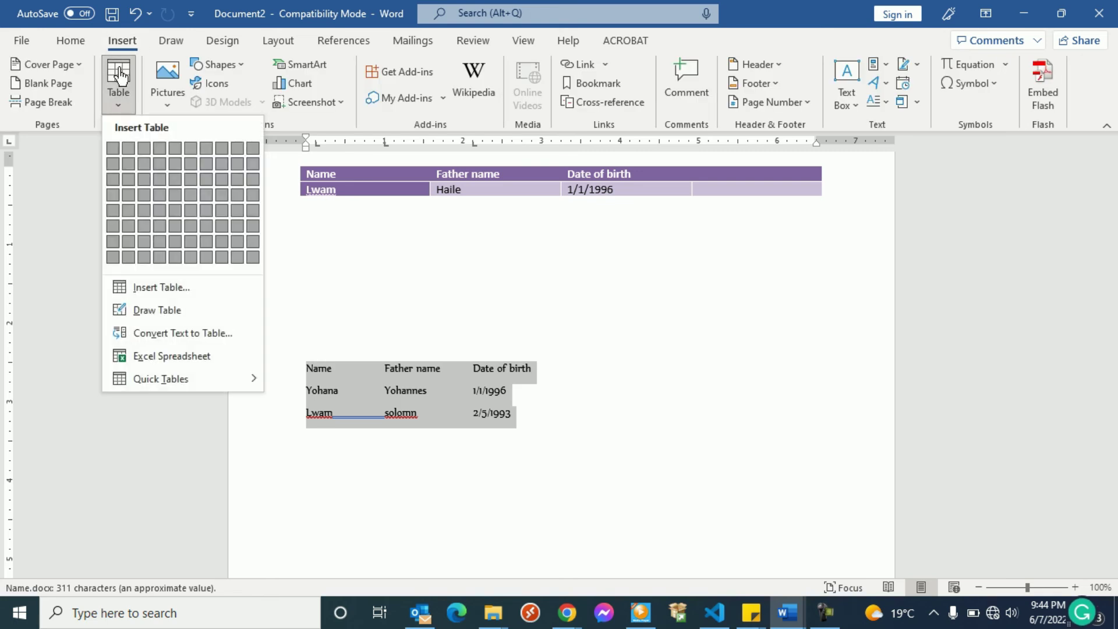
pyautogui.click(171, 344)
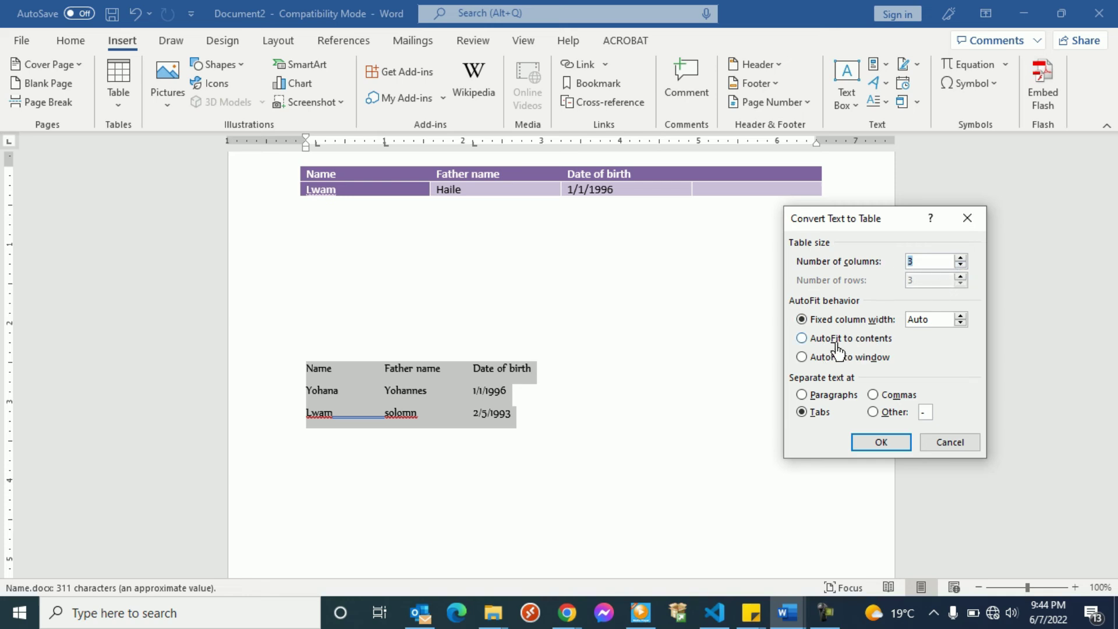
pyautogui.click(863, 345)
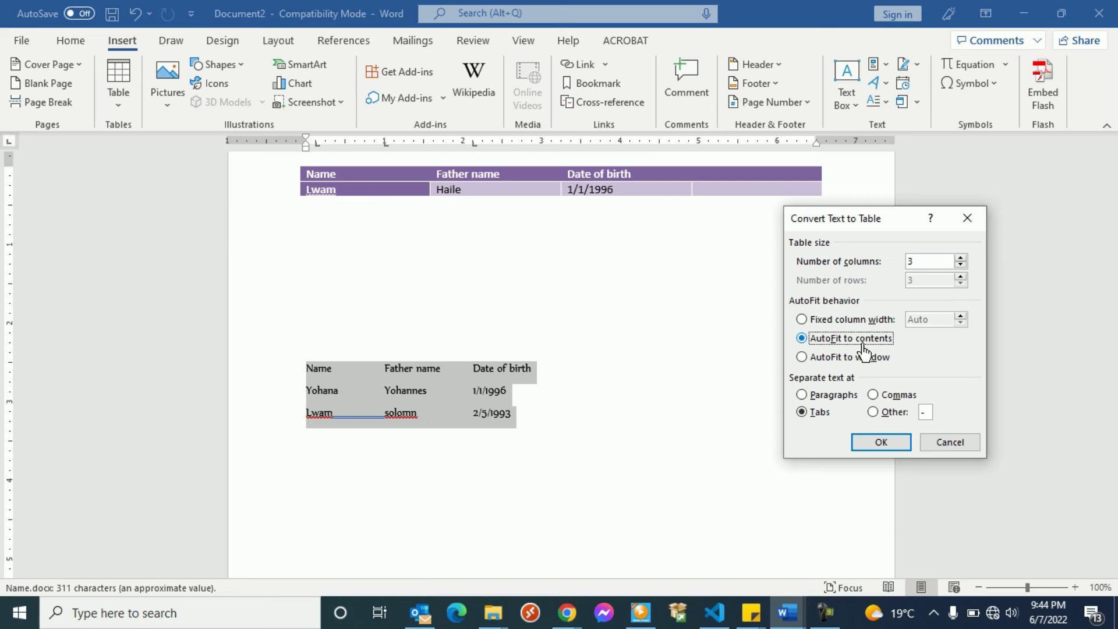
pyautogui.click(883, 444)
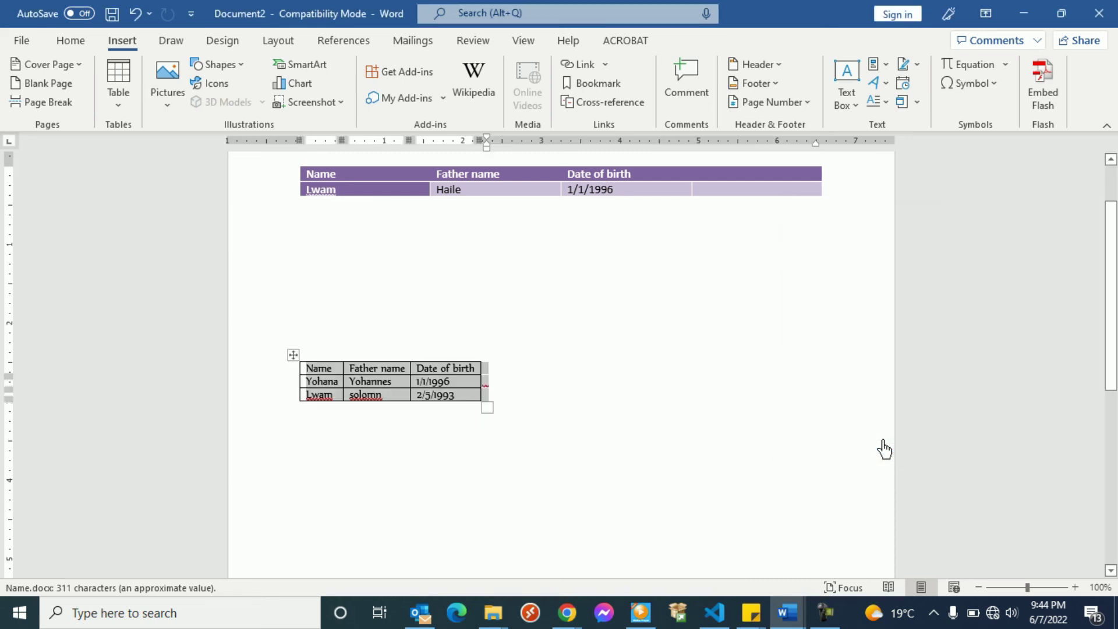
pyautogui.click(536, 366)
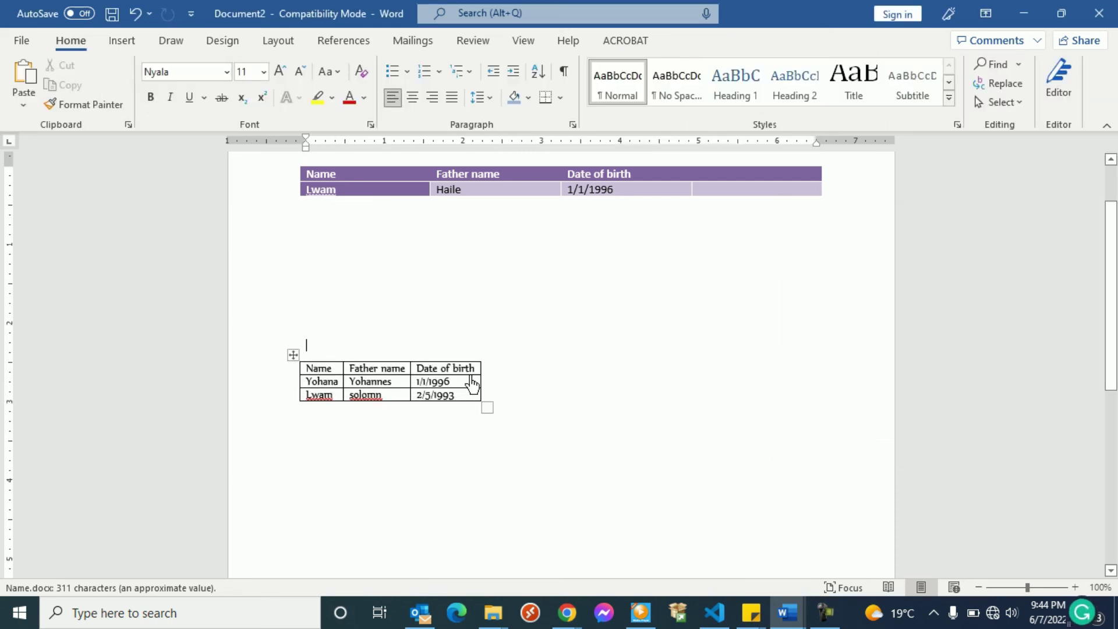